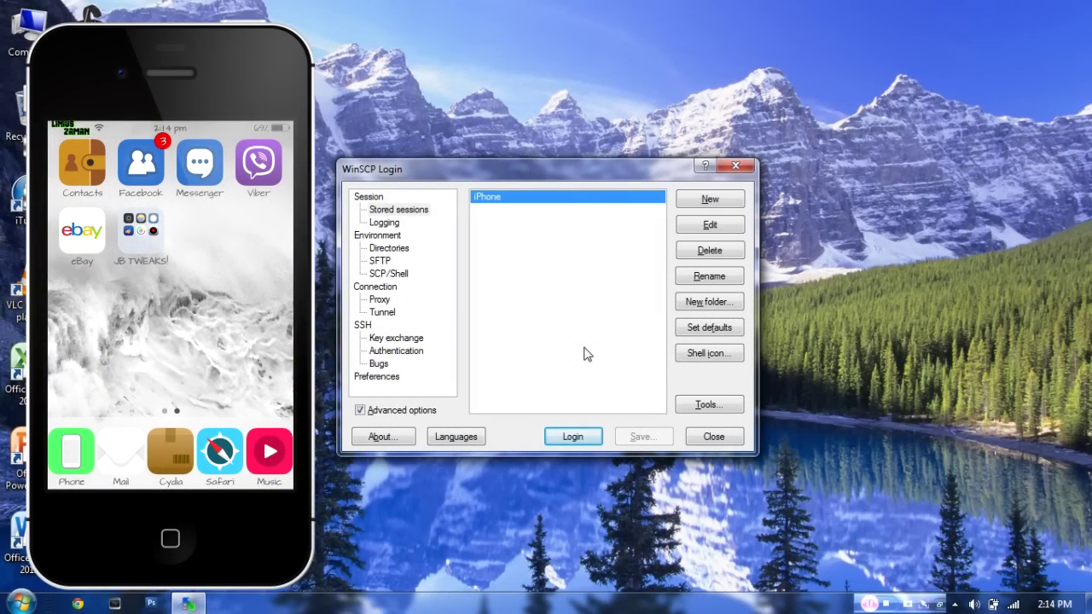
Log in to the iPhone, trust its host key, and go up to the root directory.
left_click(572, 436)
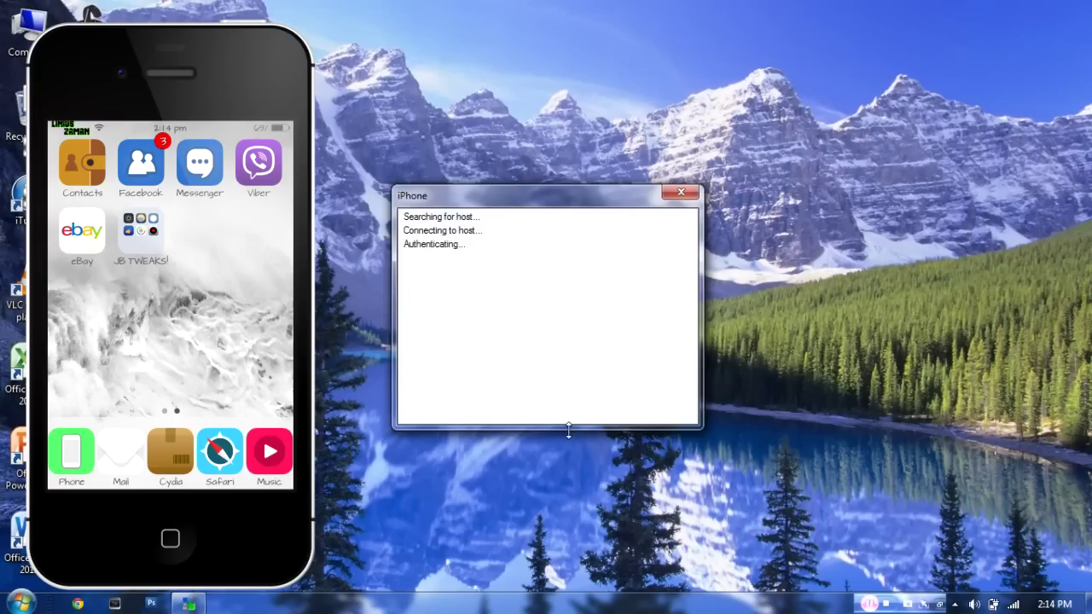
left_click(435, 365)
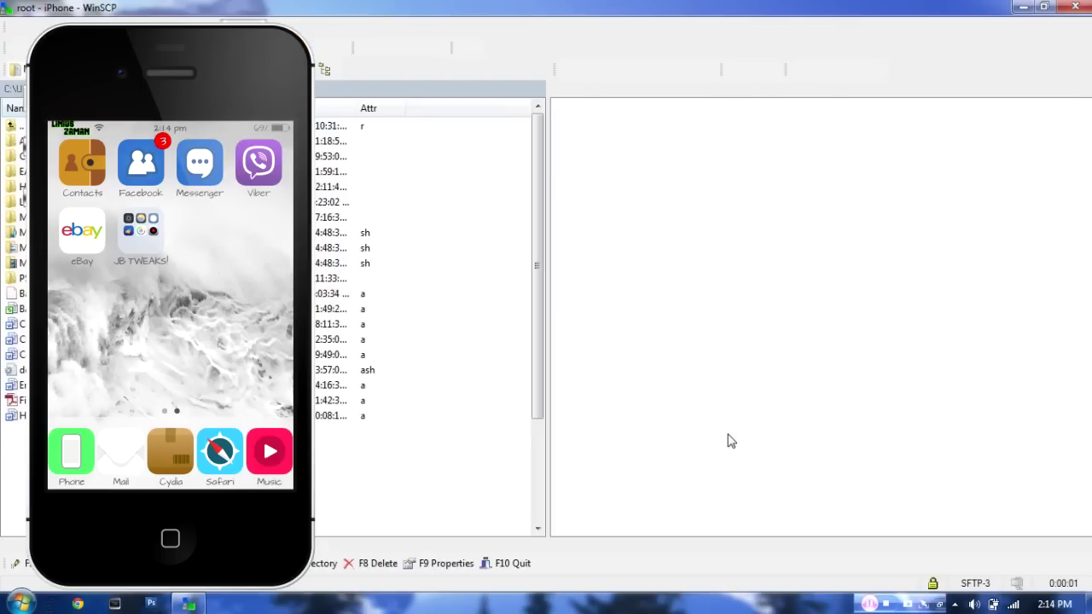
double_click(569, 127)
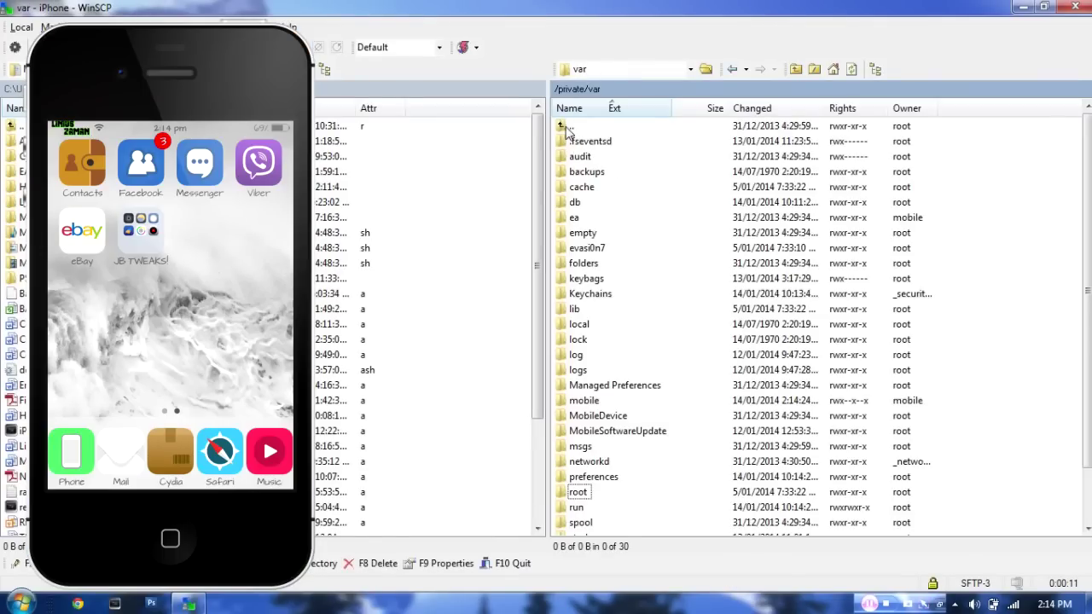
double_click(569, 126)
double_click(569, 126)
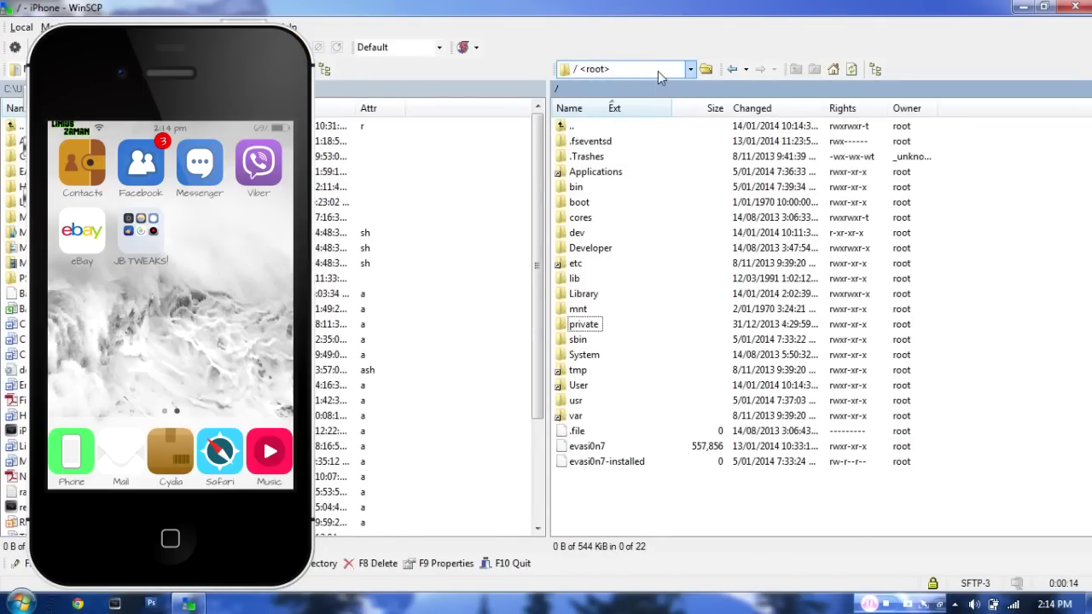
Open /Library/Zeppelin and look through its personal and Batman logo theme folders.
double_click(586, 295)
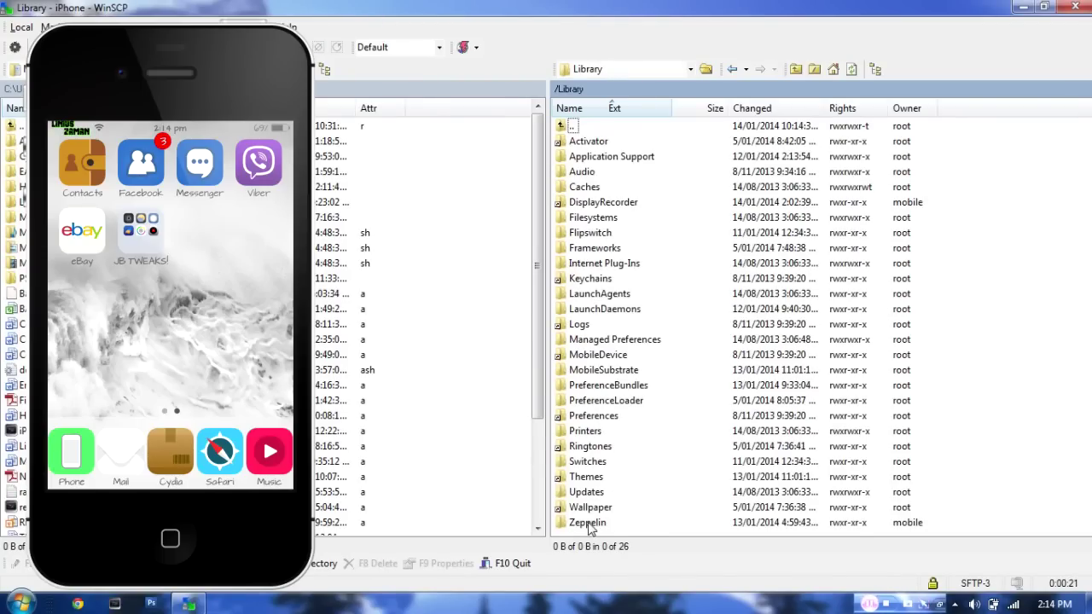
double_click(593, 522)
double_click(604, 324)
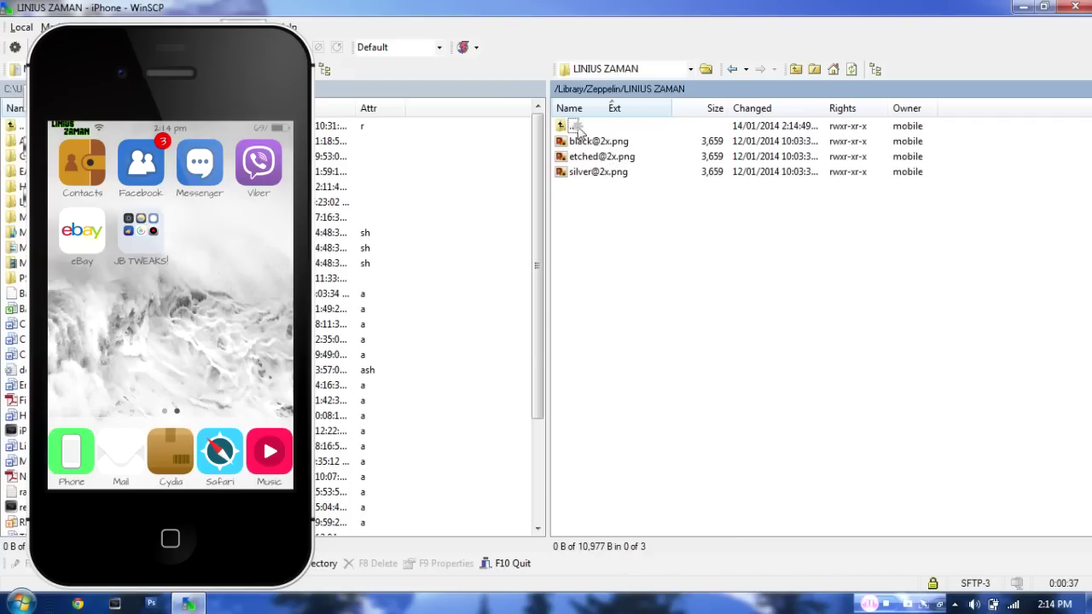
double_click(573, 127)
double_click(573, 233)
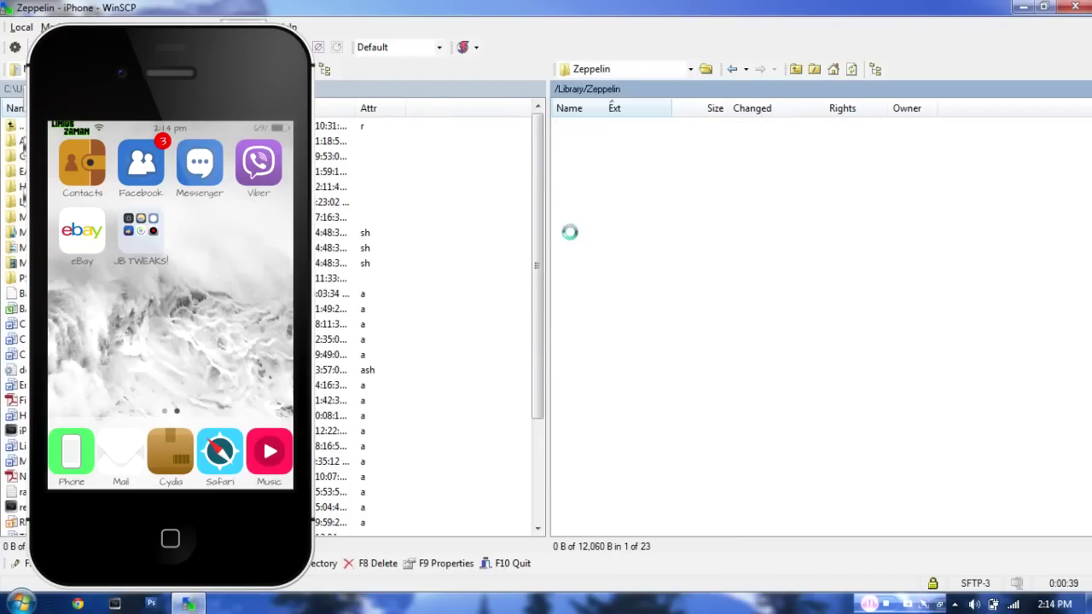
double_click(570, 127)
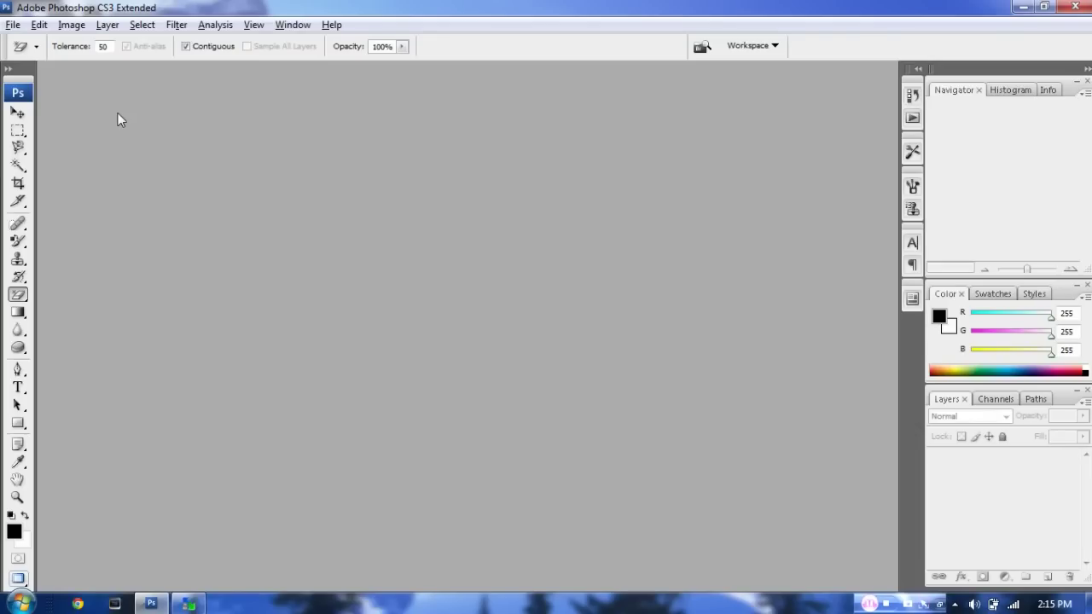
Create a new 100 × 40 px transparent document and zoom the canvas to 300%.
left_click(13, 24)
left_click(22, 45)
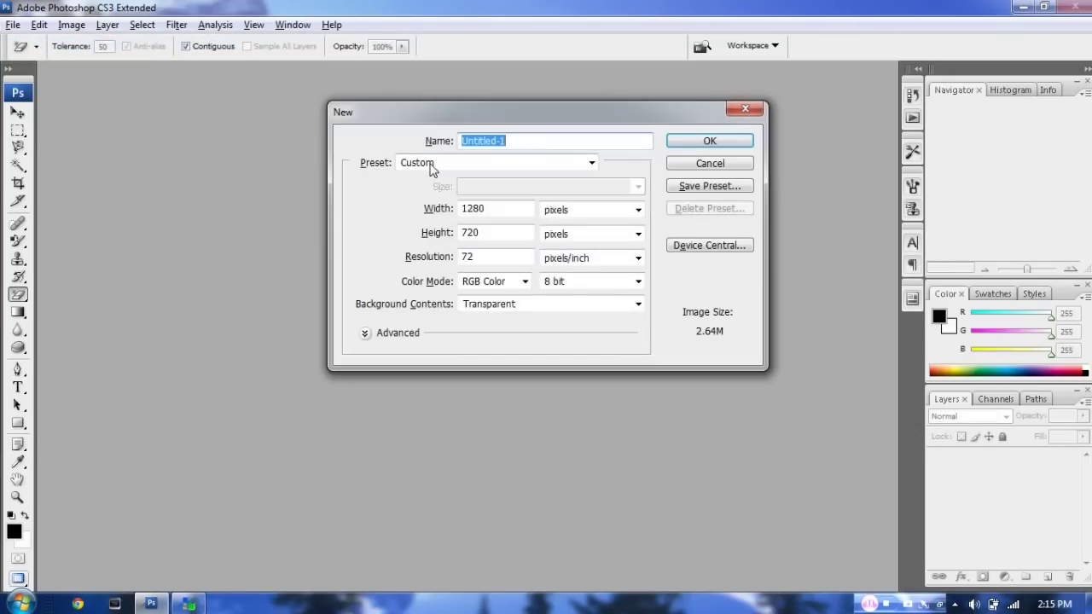
left_click(476, 208)
double_click(475, 208)
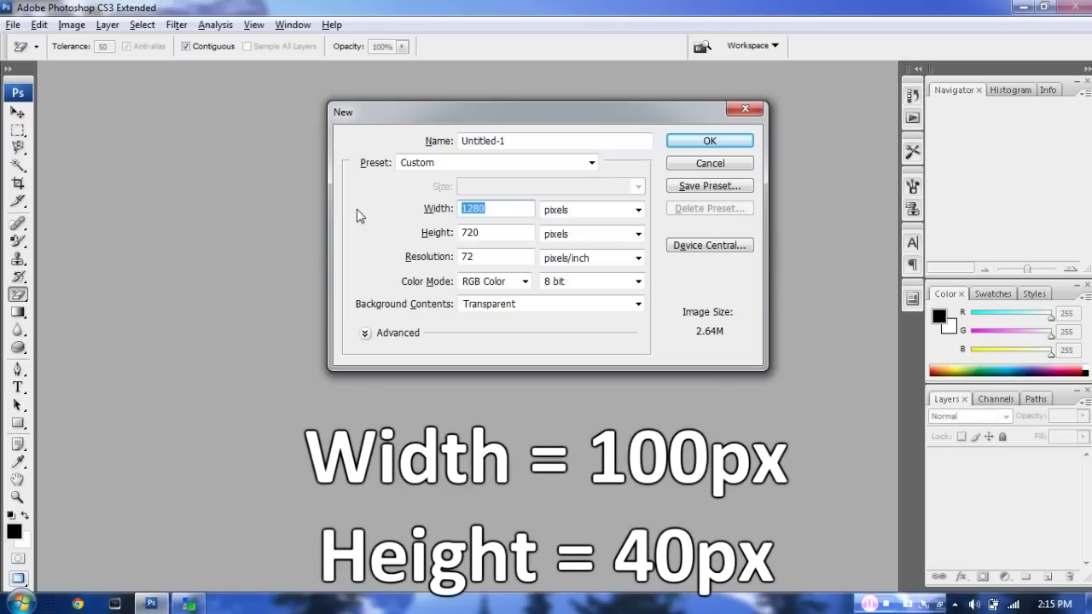
type("100")
key("Tab")
type("40")
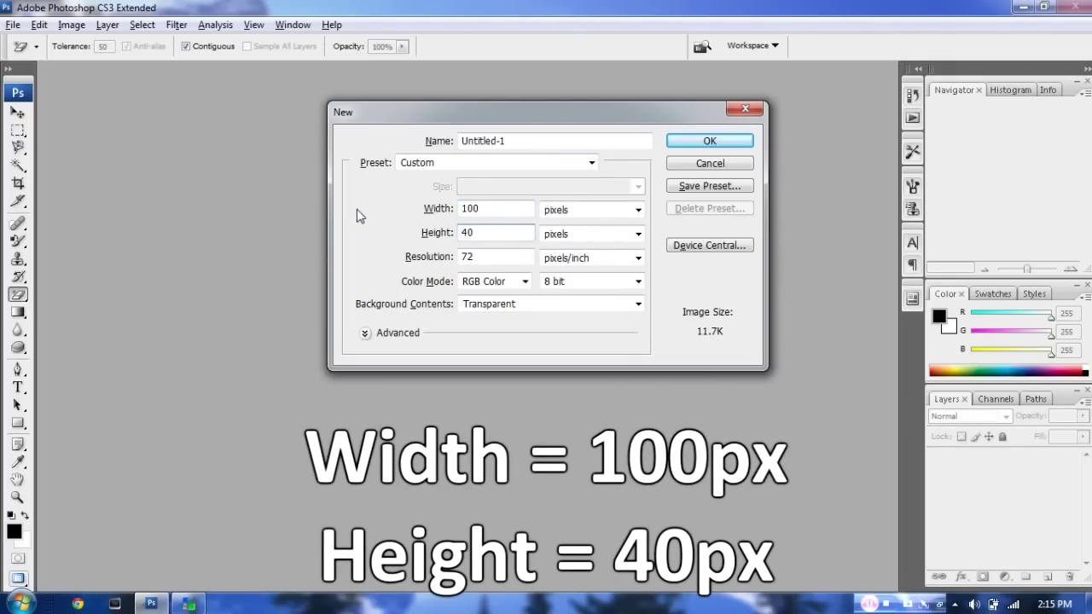
key("Return")
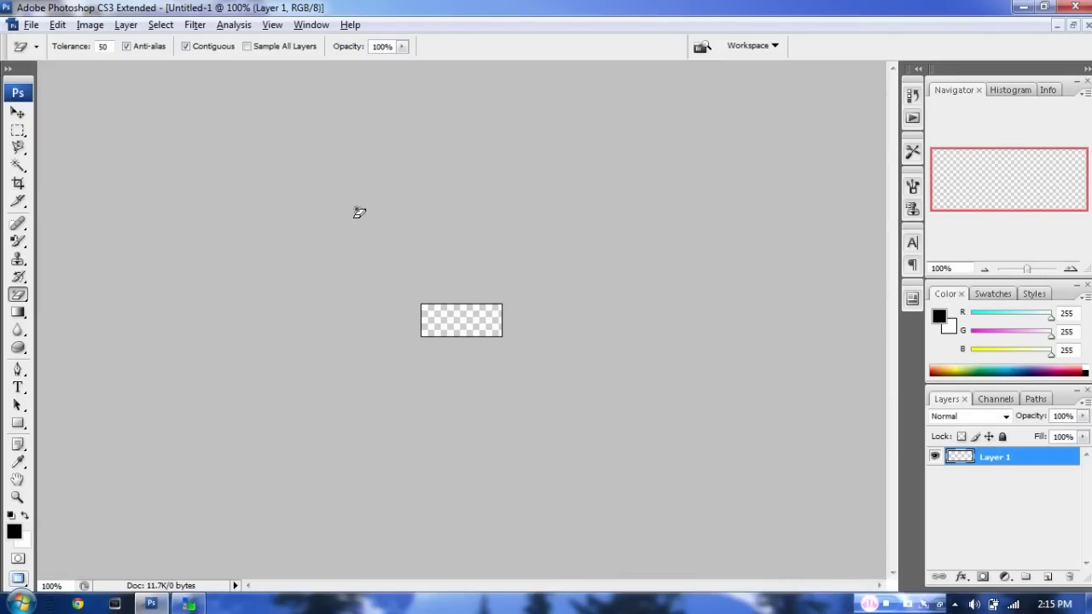
key("ctrl+plus")
key("ctrl+plus")
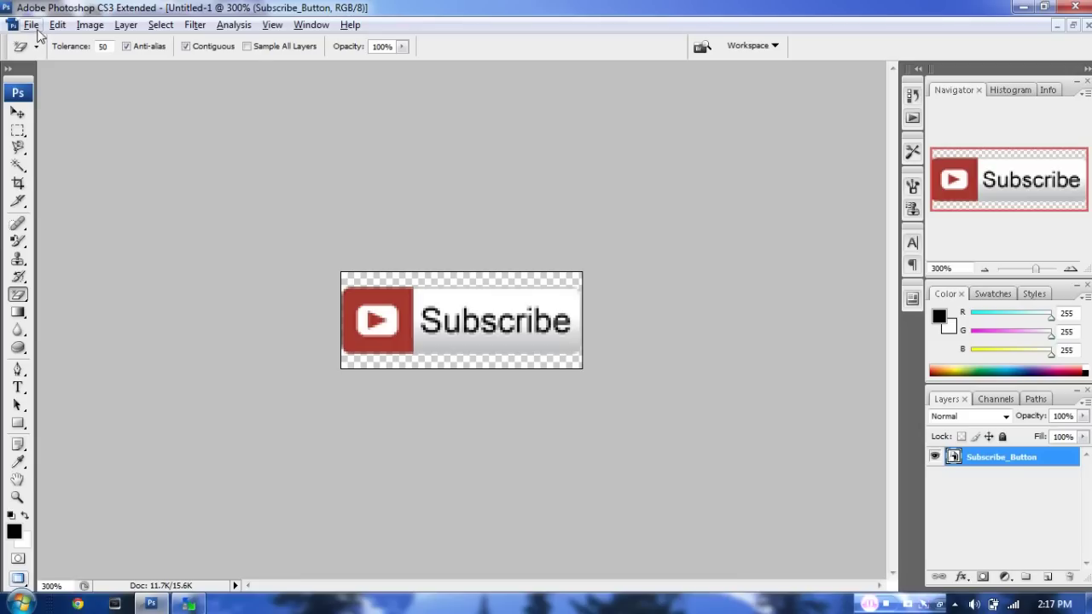
Save the button as PNG 'black@2x' with default options, then quit Photoshop without saving the layered file.
left_click(31, 24)
left_click(60, 226)
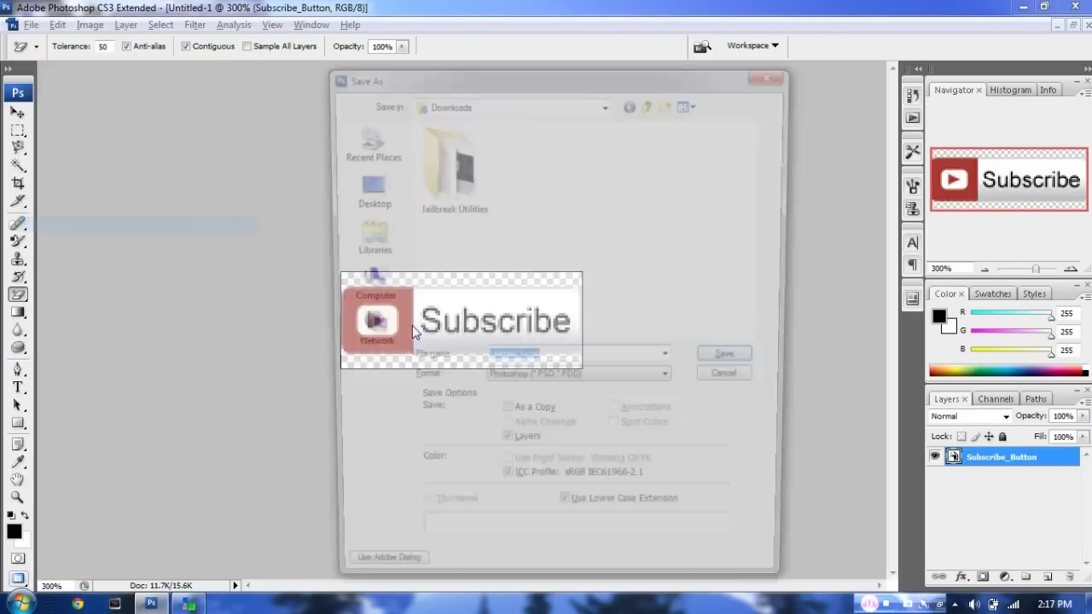
left_click(607, 383)
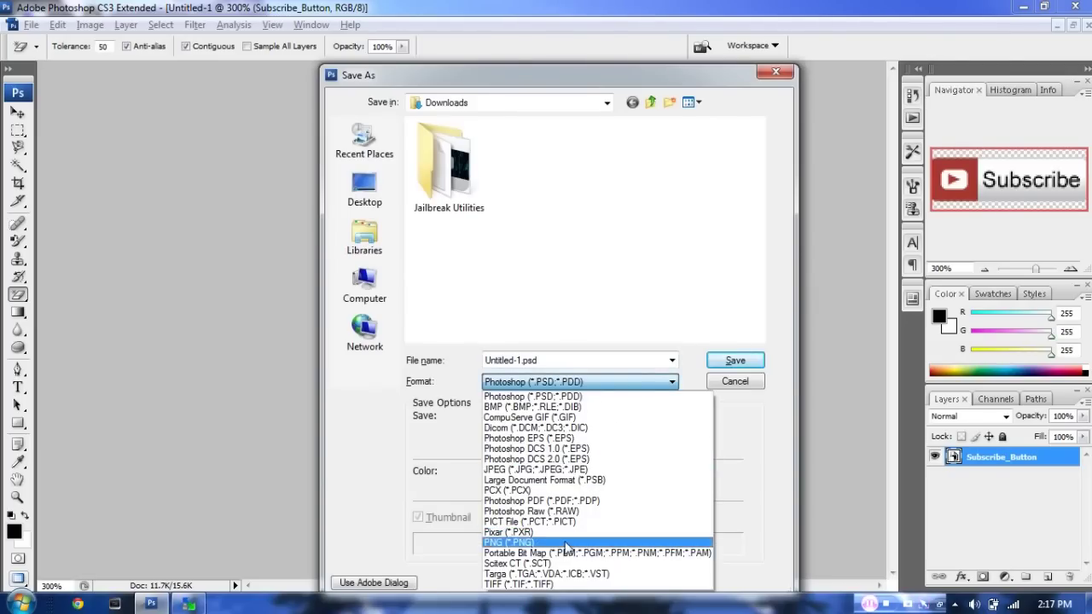
left_click(563, 541)
left_click(522, 358)
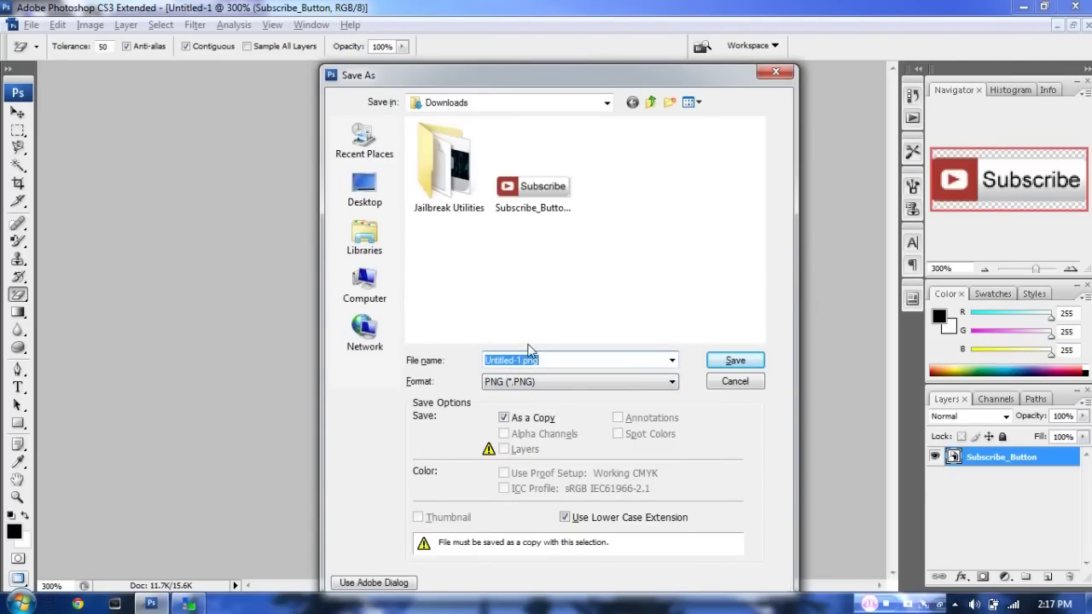
left_click(528, 352)
key("BackSpace")
key("BackSpace")
key("BackSpace")
key("BackSpace")
key("BackSpace")
key("BackSpace")
key("BackSpace")
key("BackSpace")
key("BackSpace")
key("BackSpace")
type("black@2x")
key("Return")
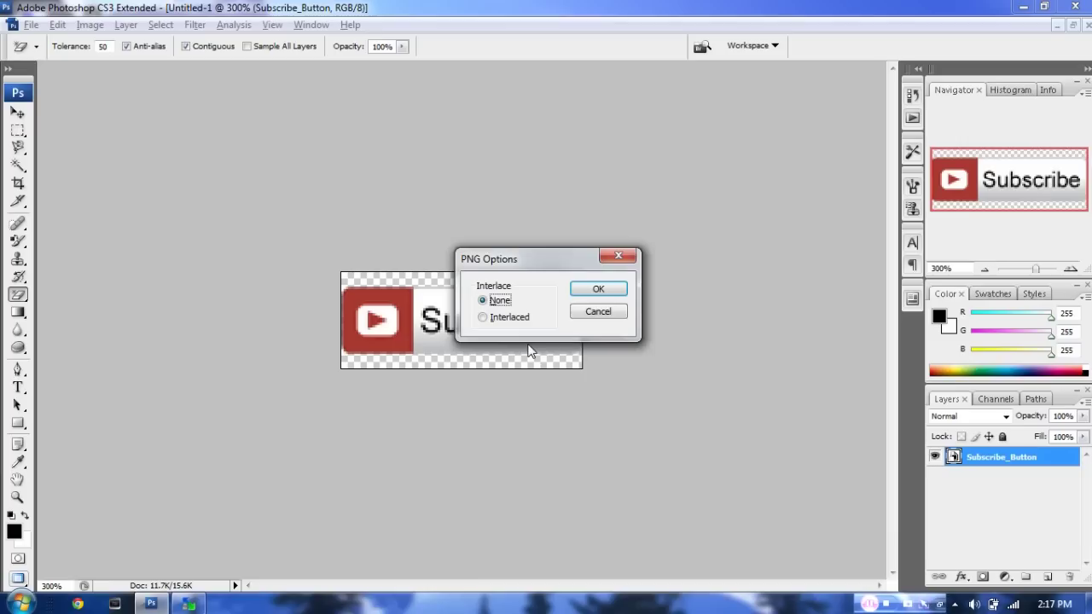
left_click(607, 294)
left_click(1074, 7)
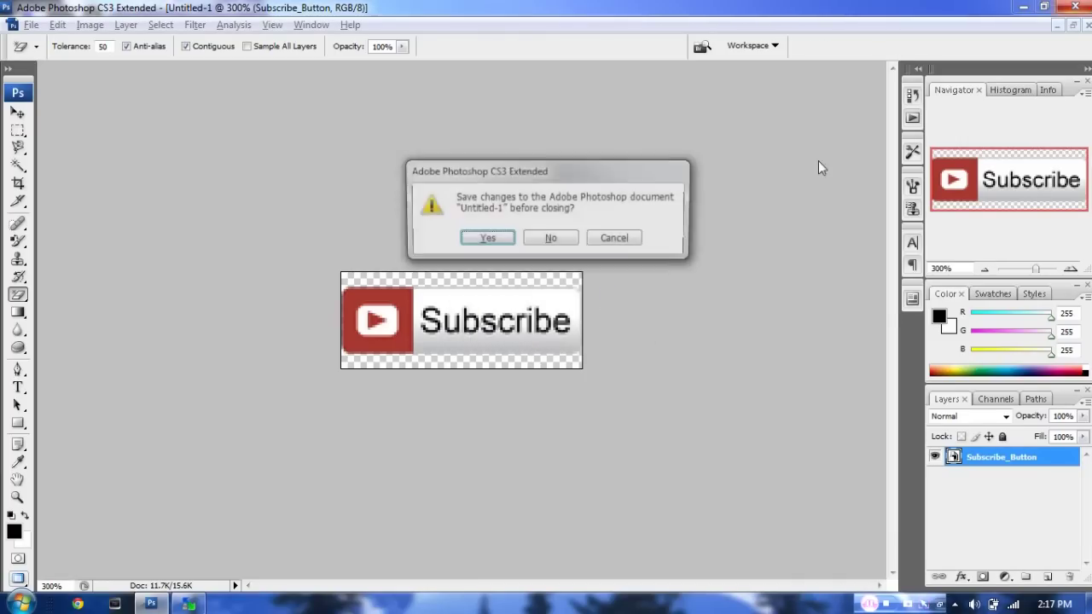
left_click(539, 242)
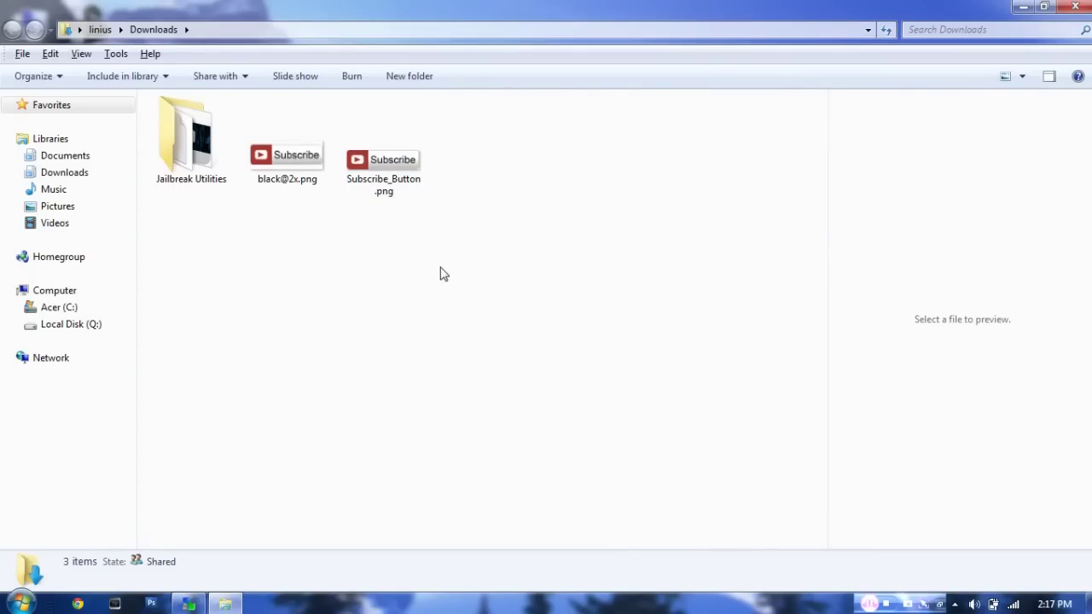
right_click(442, 274)
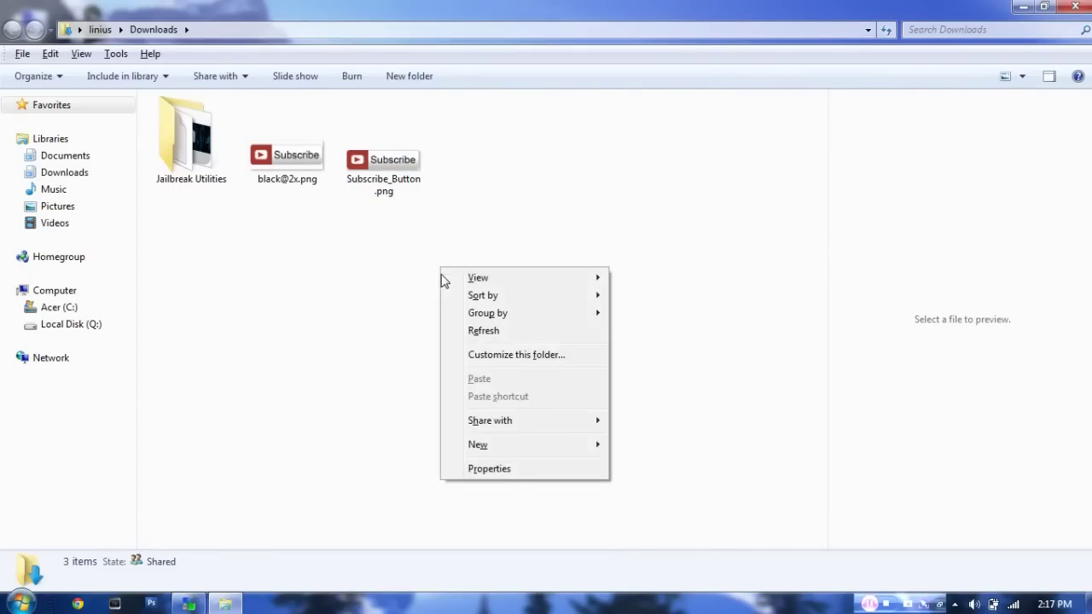
mouse_move(512, 449)
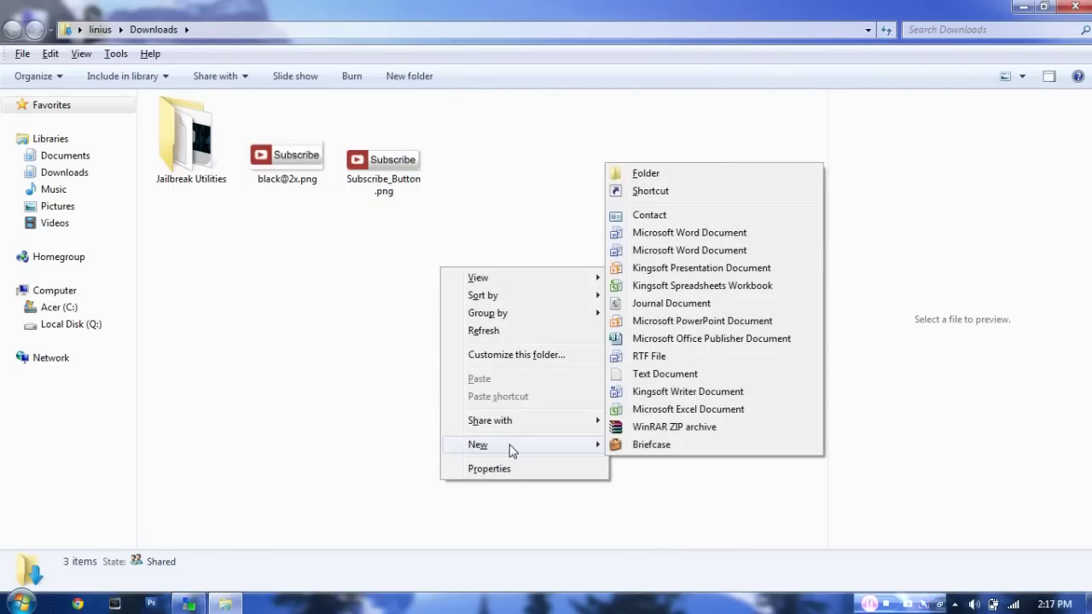
left_click(720, 173)
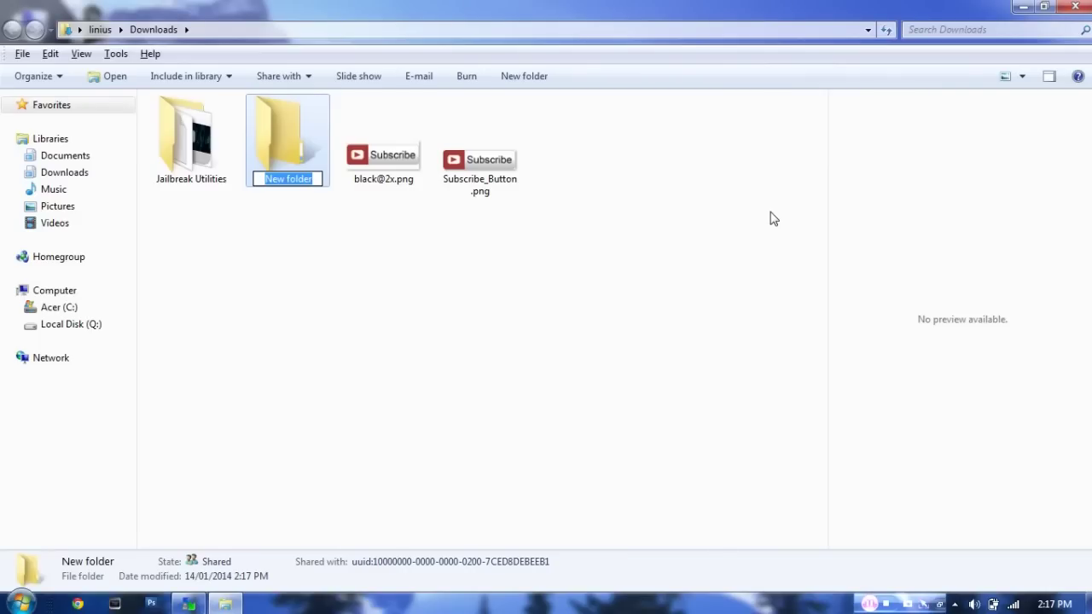
type("Subscr")
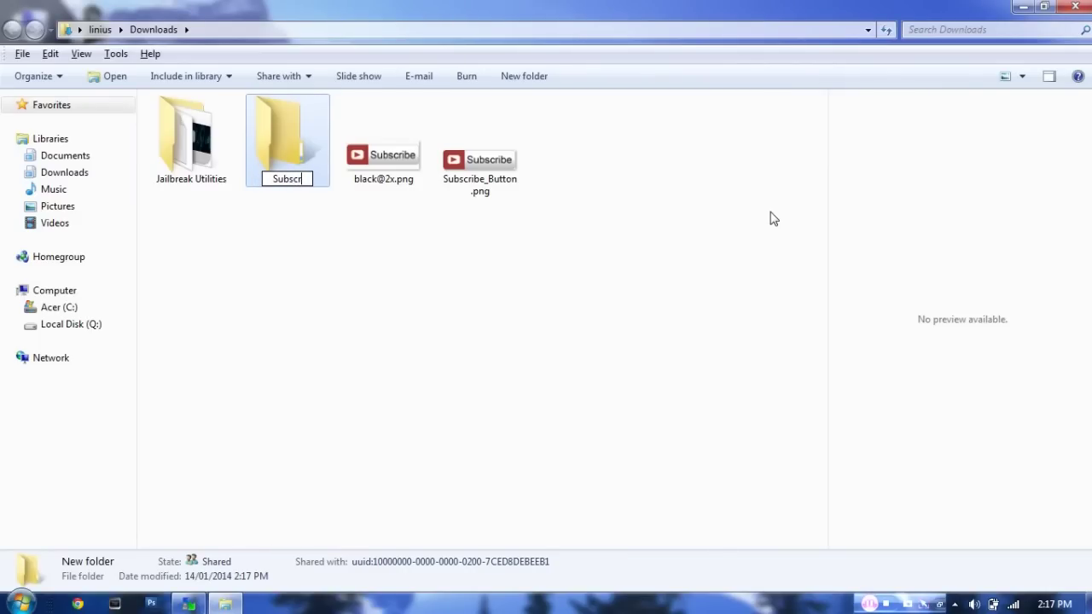
type("ibe Bu")
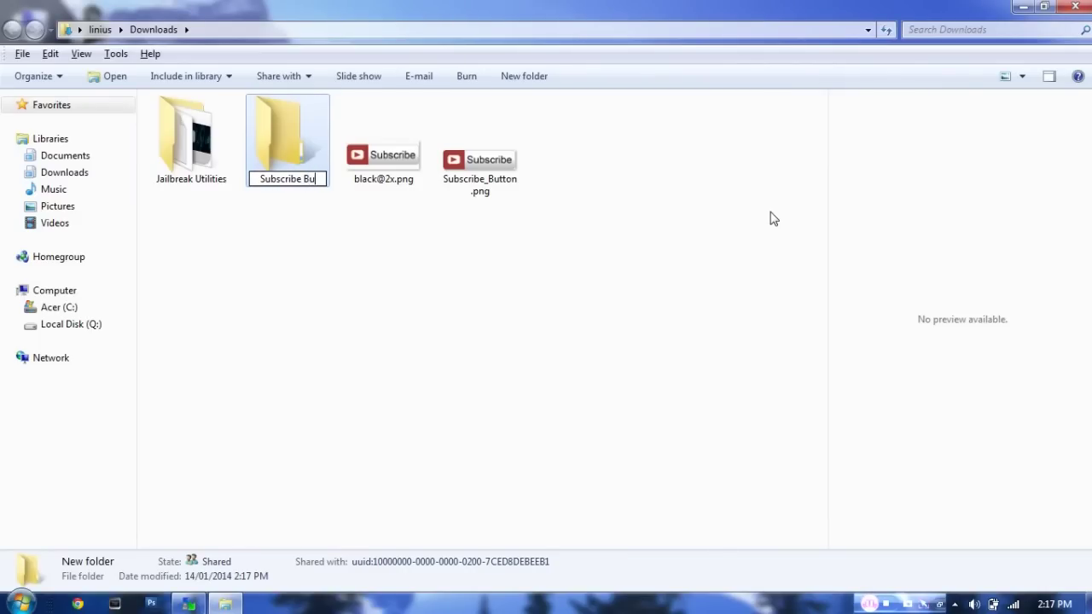
type("tton")
key("Return")
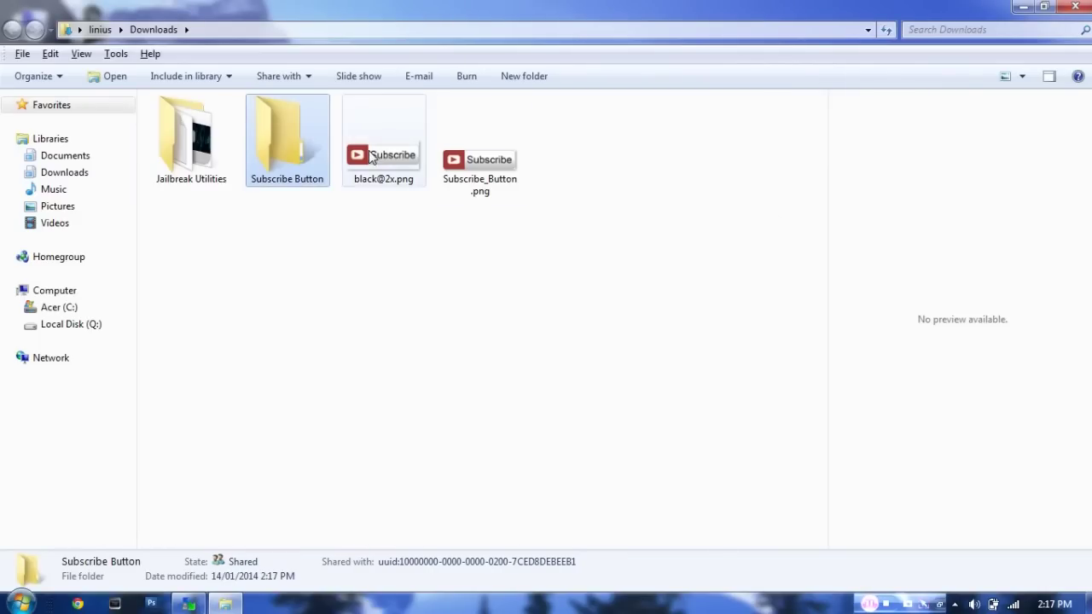
left_click_drag(370, 159, 290, 177)
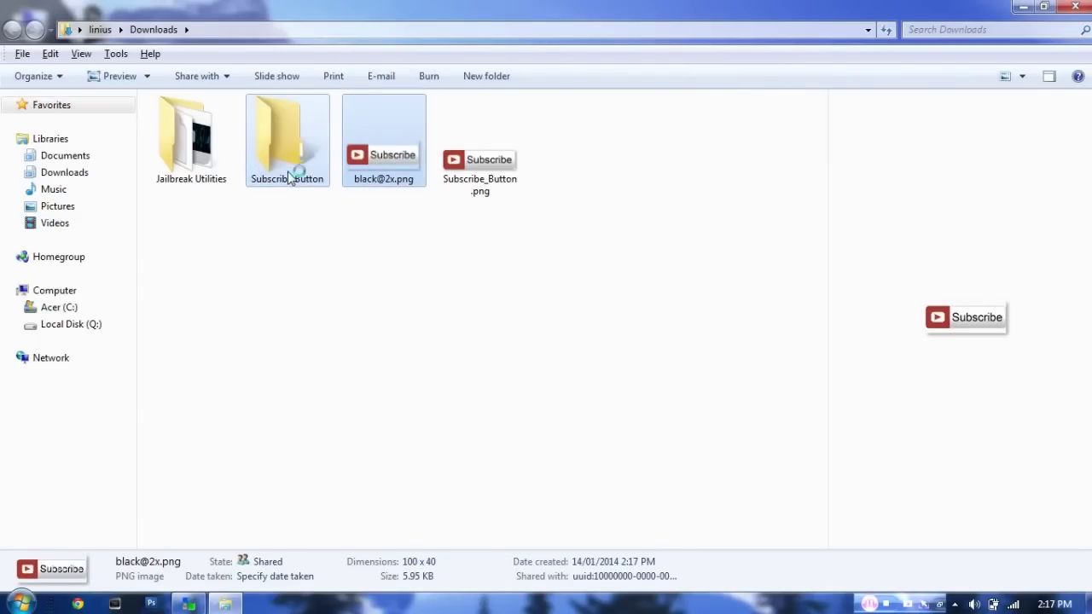
double_click(288, 176)
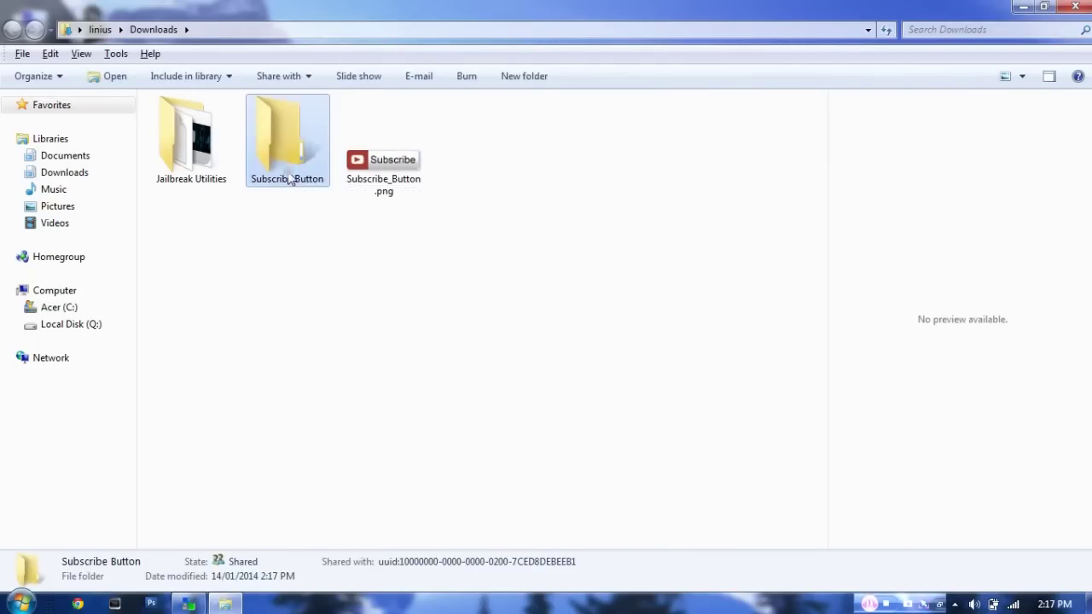
left_click(190, 132)
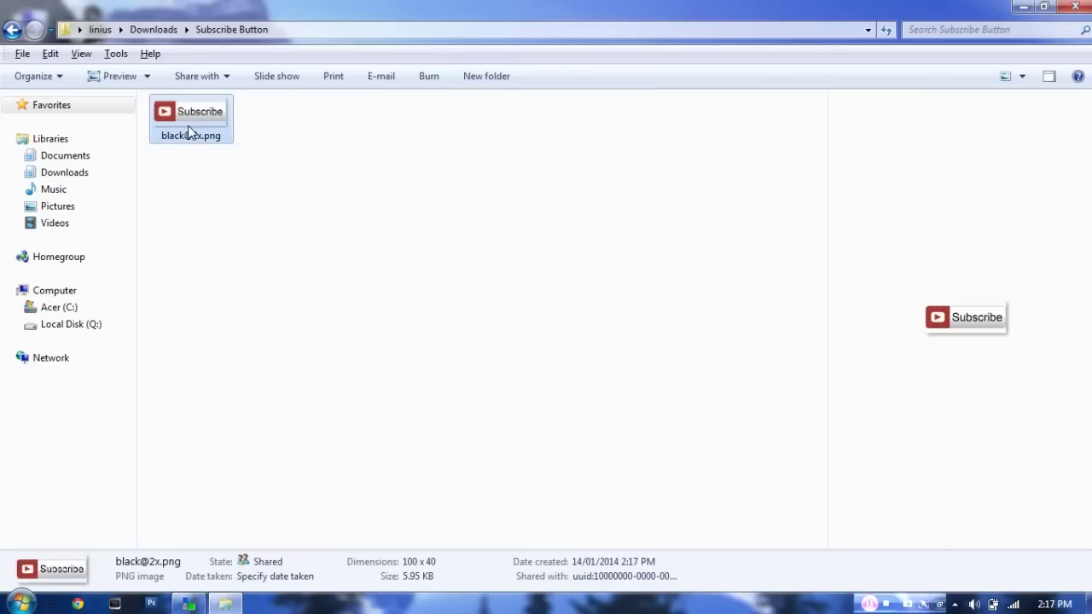
key("ctrl+c")
left_click(324, 254)
key("ctrl+v")
key("ctrl+v")
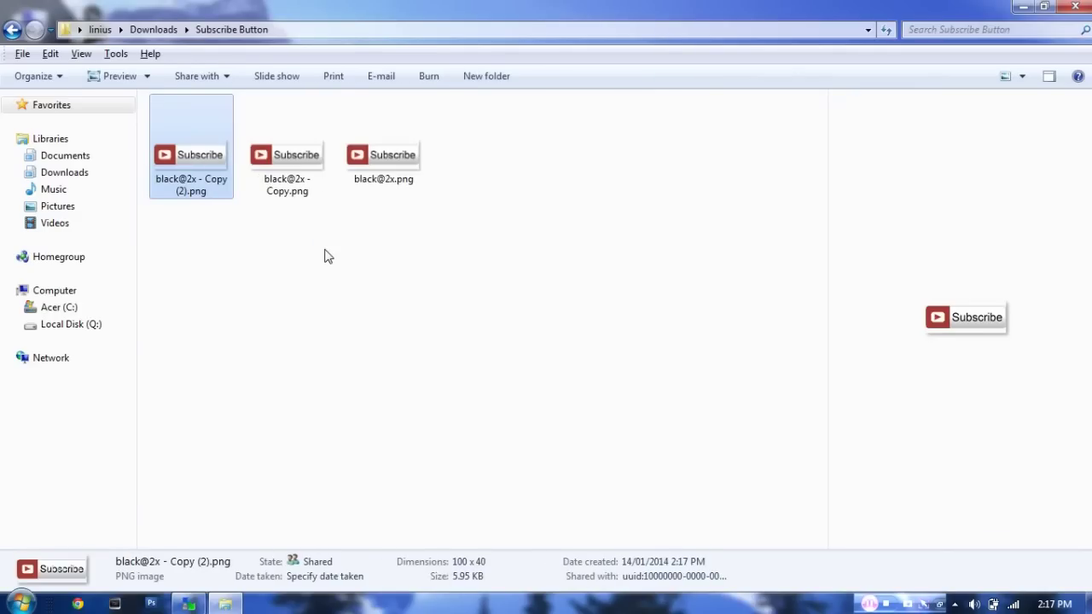
double_click(196, 171)
right_click(200, 348)
left_click(256, 553)
key("Right")
key("Delete")
key("BackSpace")
key("BackSpace")
key("BackSpace")
key("BackSpace")
key("BackSpace")
key("BackSpace")
key("BackSpace")
key("BackSpace")
key("BackSpace")
key("BackSpace")
key("Left")
key("Left")
key("Left")
key("BackSpace")
key("BackSpace")
key("BackSpace")
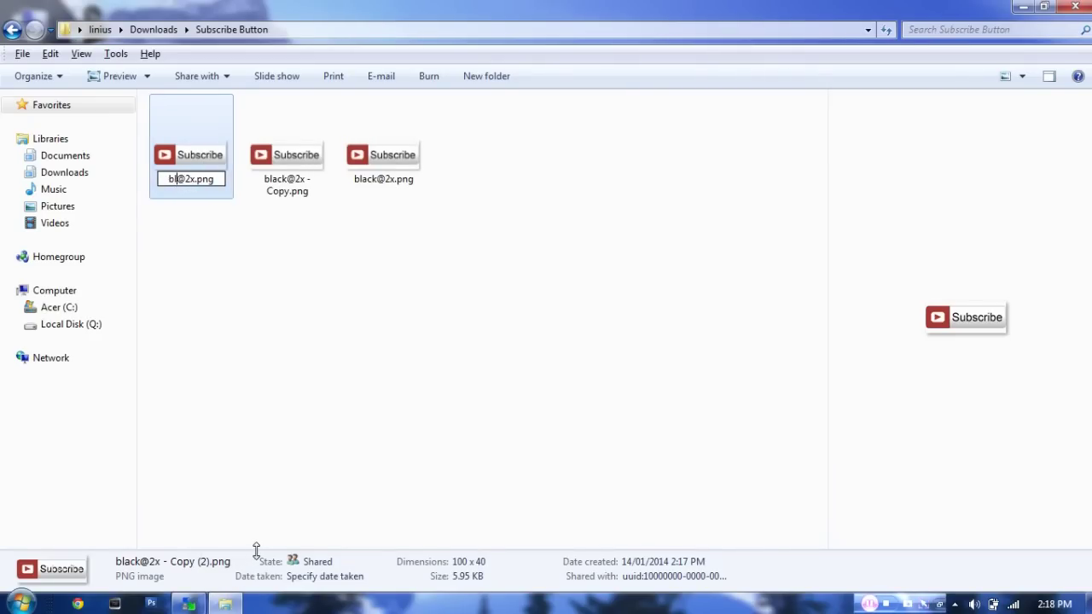
key("BackSpace")
key("BackSpace")
type("etched")
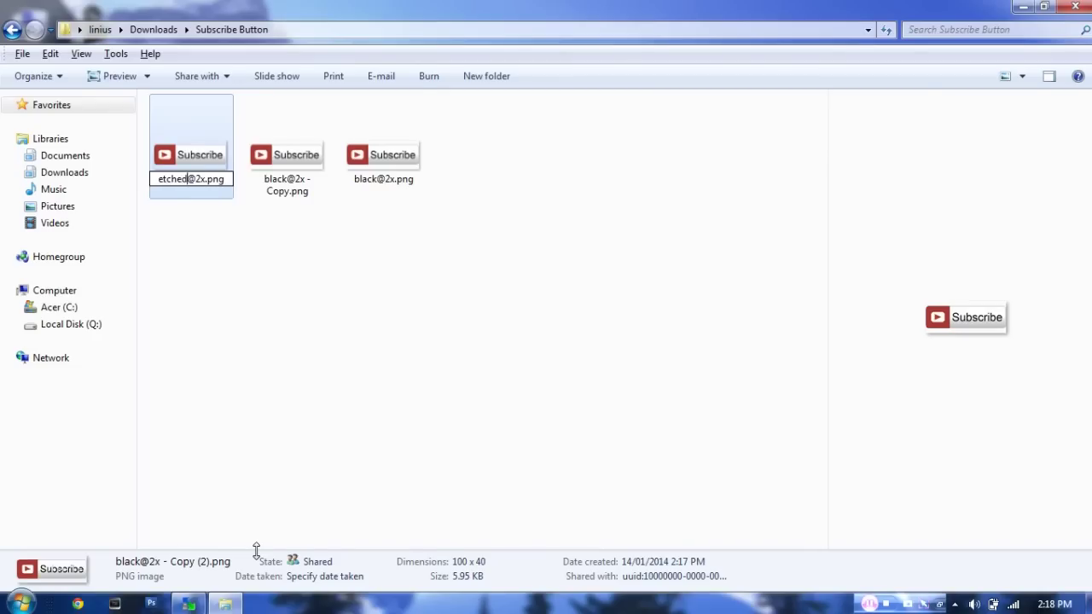
key("Return")
Edit the name of 'black@2x - Copy.png', then go back to Downloads.
left_click(190, 143)
right_click(189, 141)
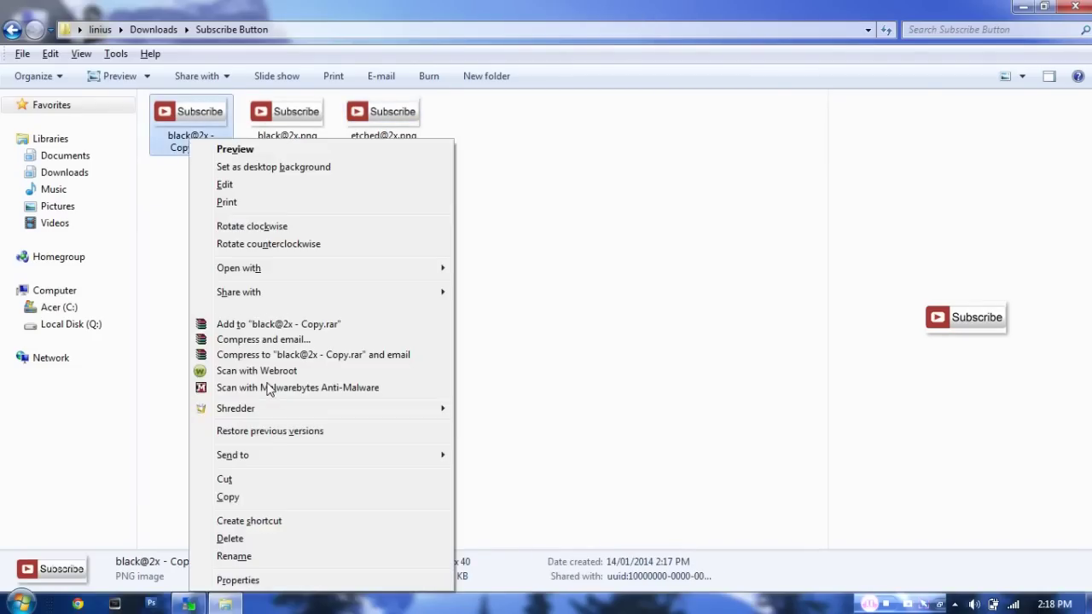
left_click(255, 556)
type("black@2x")
key("BackSpace")
key("BackSpace")
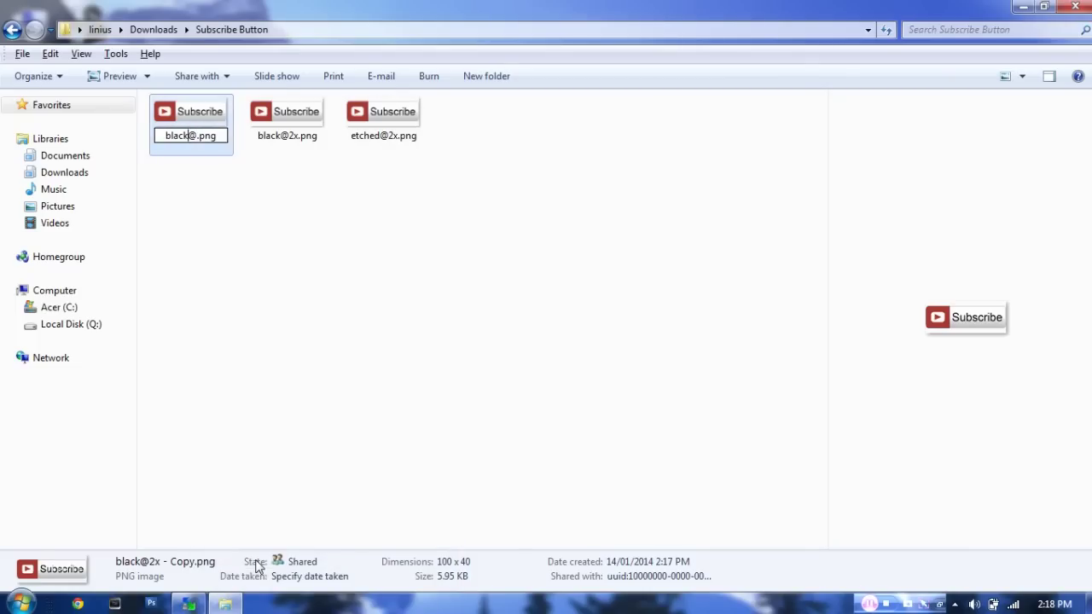
key("Return")
key("BackSpace")
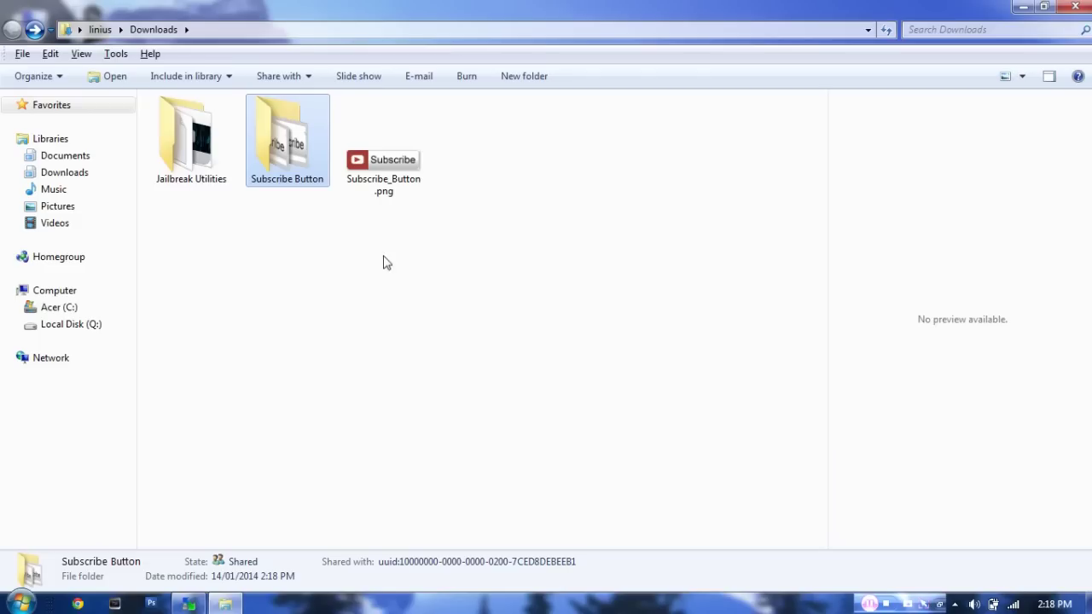
Drag the Subscribe Button folder into the iPhone's /Library/Zeppelin, confirm the copy, and close WinSCP.
left_click_drag(282, 130, 583, 107)
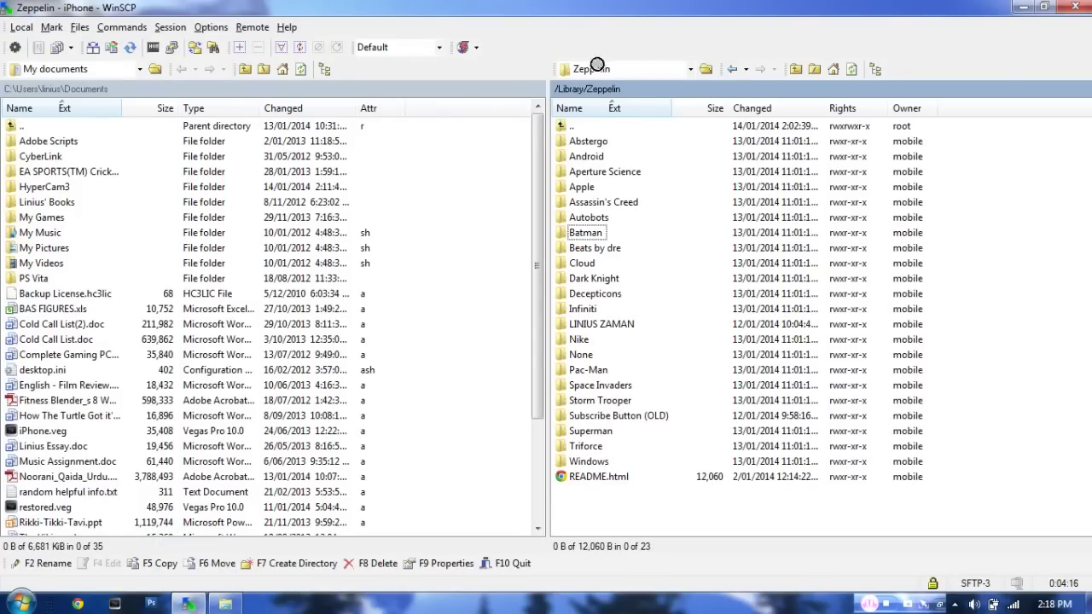
left_click_drag(597, 66, 670, 509)
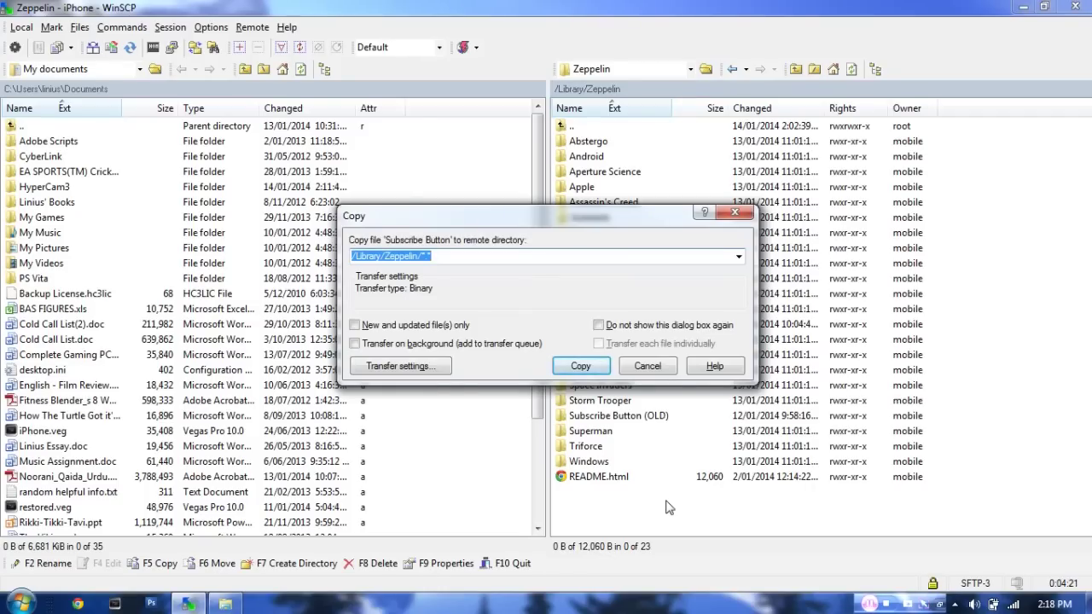
key("Return")
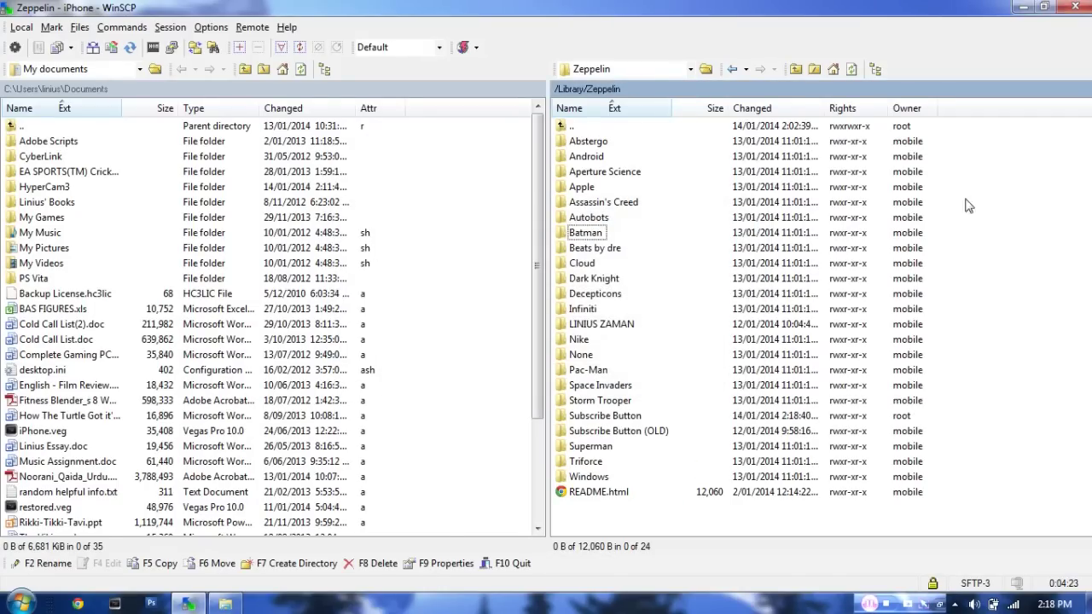
left_click(1074, 7)
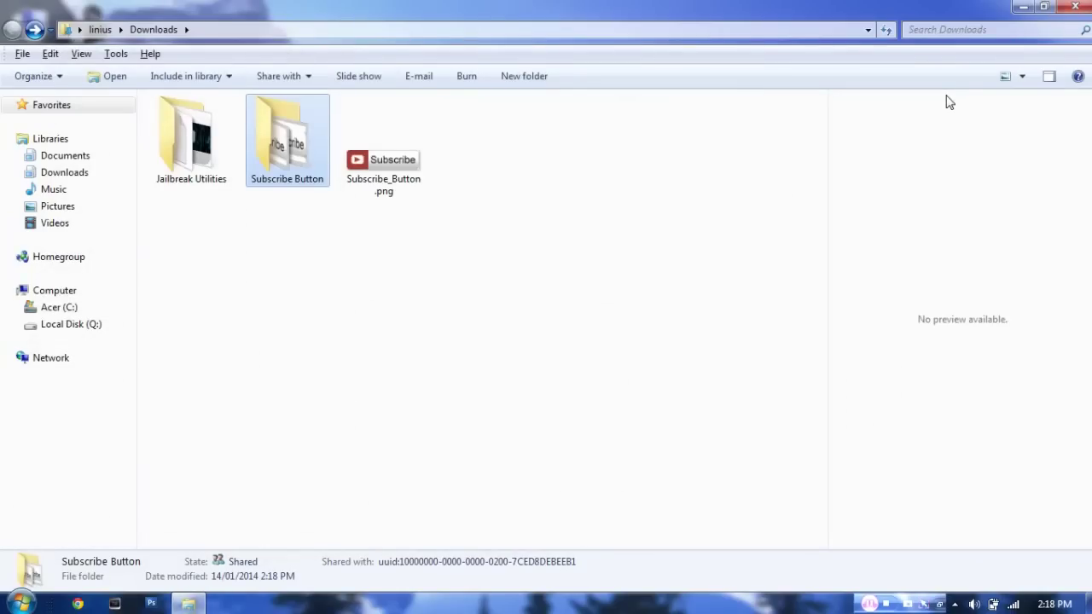